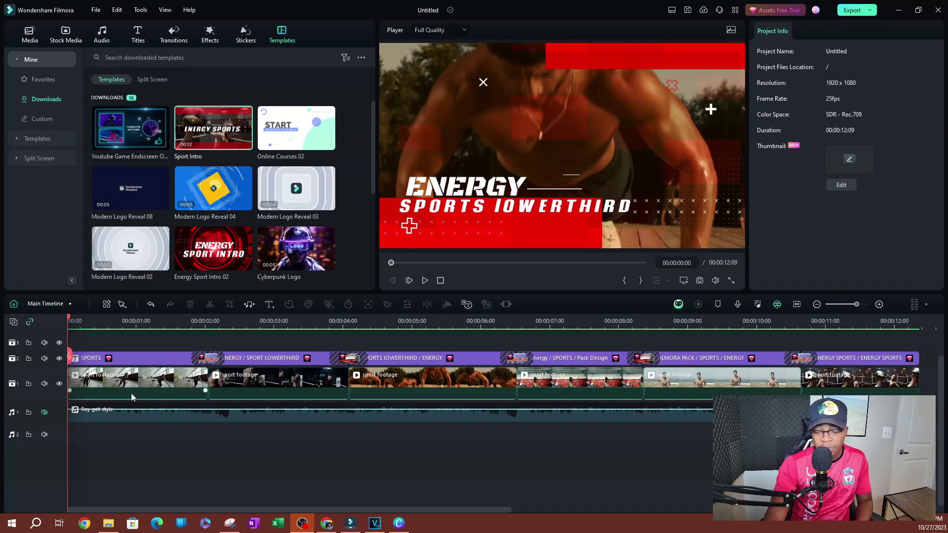
# - Inspect the ENERGY / SPORT LOWERTHIRD title, the four sport footage clips and the Boy got style music
pyautogui.click(136, 364)
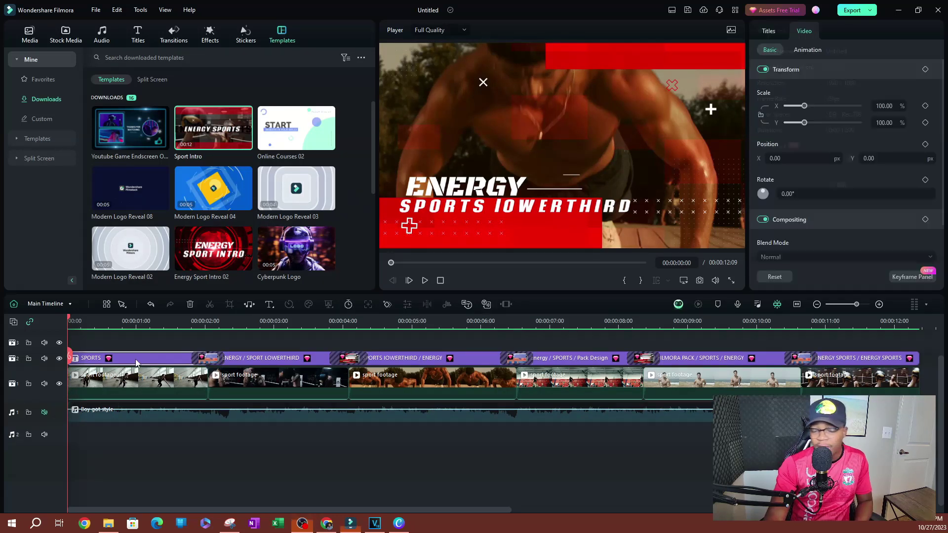
pyautogui.click(205, 364)
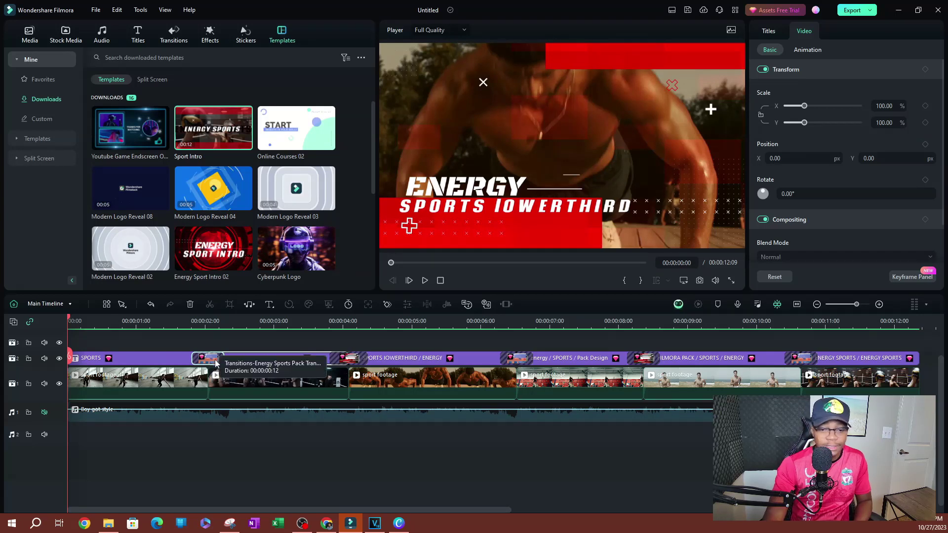
pyautogui.click(113, 386)
pyautogui.click(340, 388)
pyautogui.click(400, 388)
pyautogui.click(597, 378)
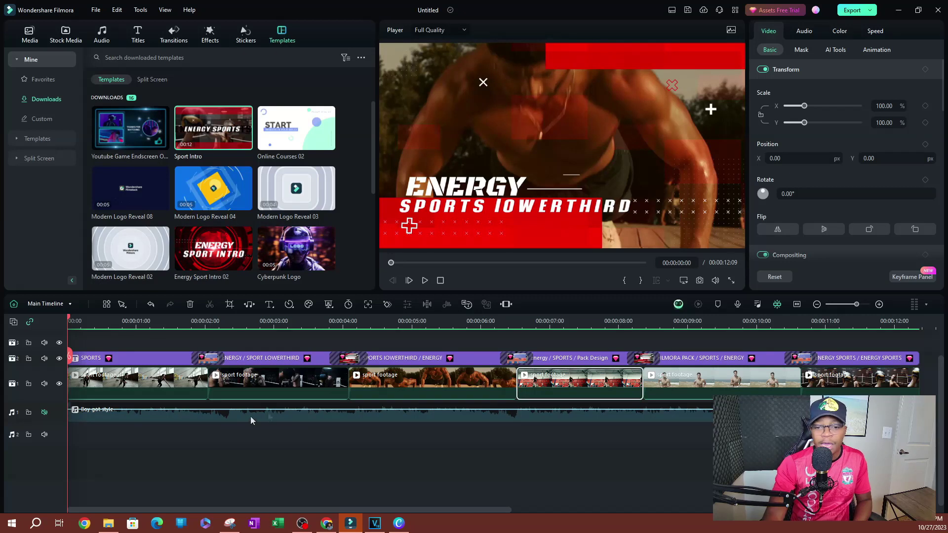
pyautogui.click(365, 422)
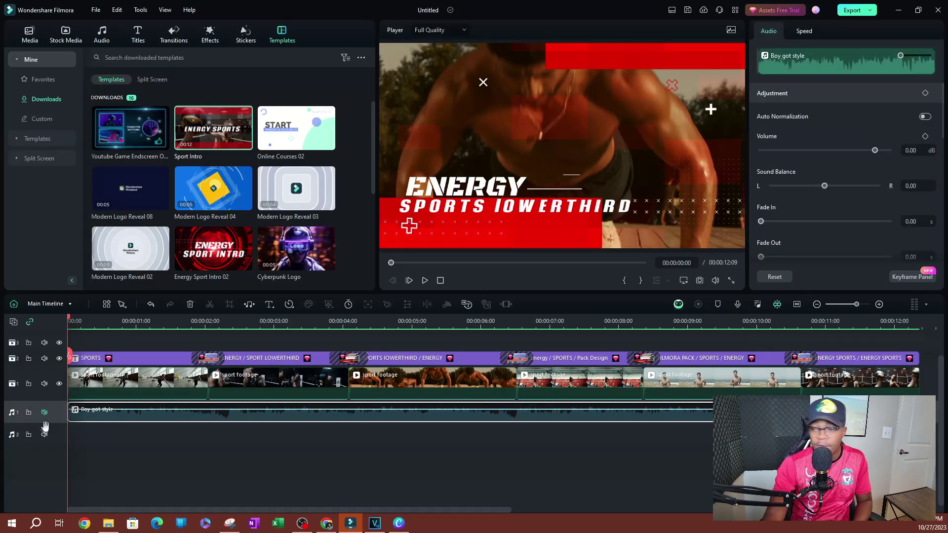
pyautogui.click(44, 414)
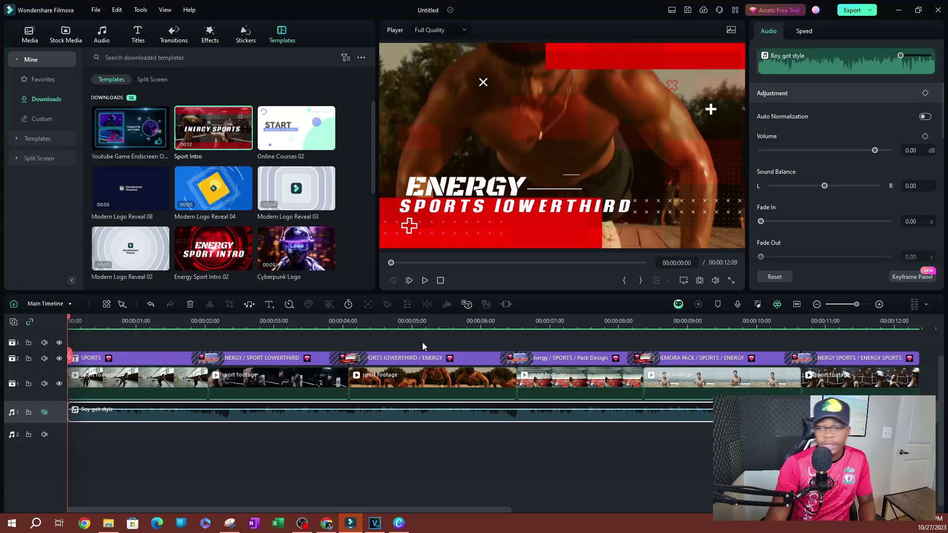
# - Select the SPORTS title and the first two footage clips, then clear the selection
pyautogui.click(105, 388)
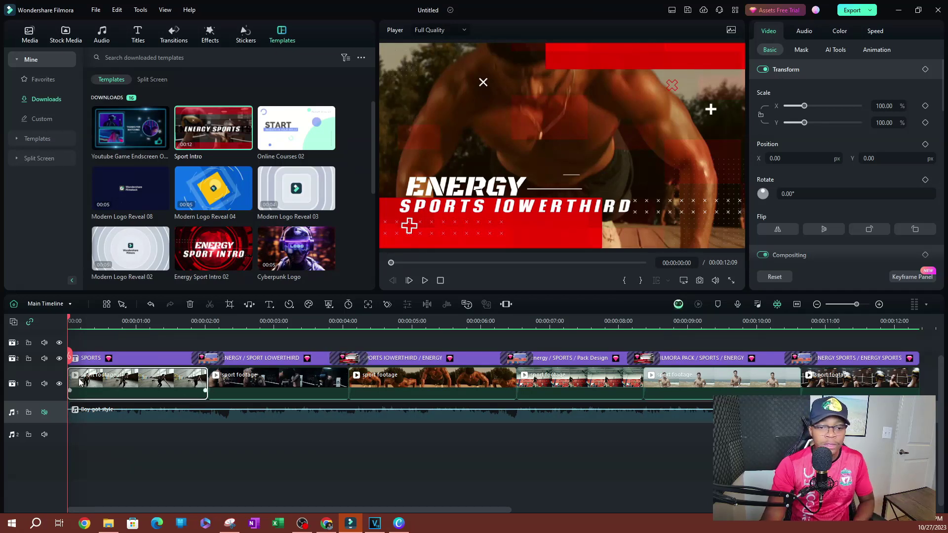
pyautogui.click(123, 357)
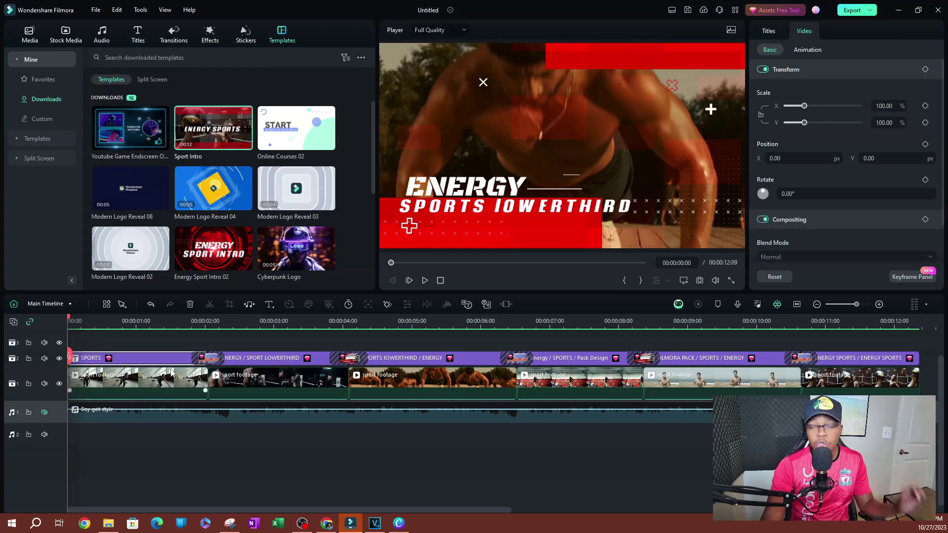
pyautogui.keyDown('ctrl'); pyautogui.click(142, 388); pyautogui.keyUp('ctrl')
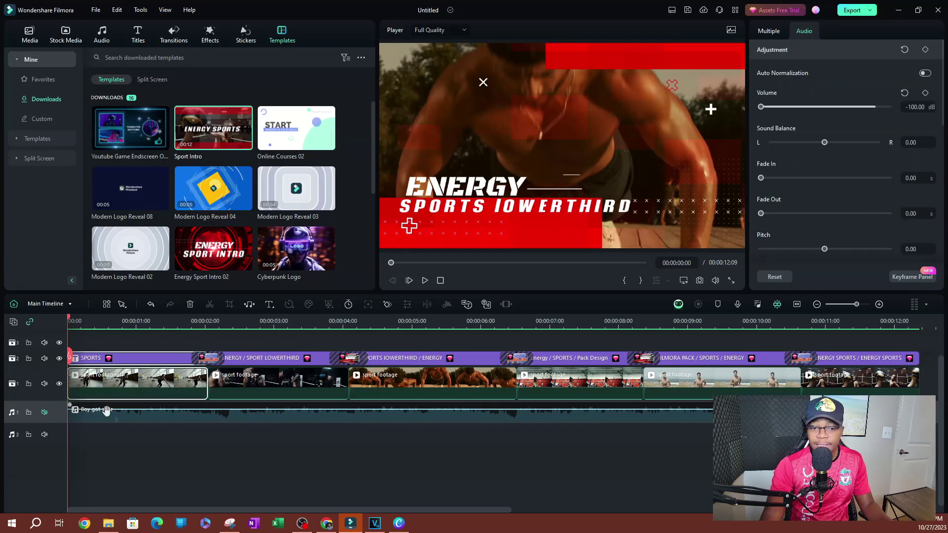
pyautogui.keyDown('ctrl'); pyautogui.click(227, 393); pyautogui.keyUp('ctrl')
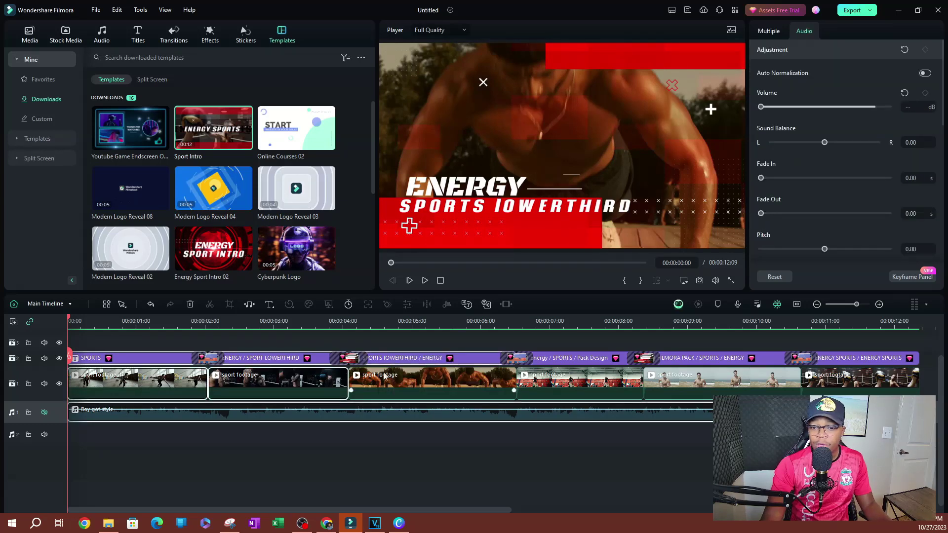
pyautogui.click(262, 450)
# - Move the playhead to 00:00:02:20 and select all clips on every track with Ctrl+A
pyautogui.click(262, 453)
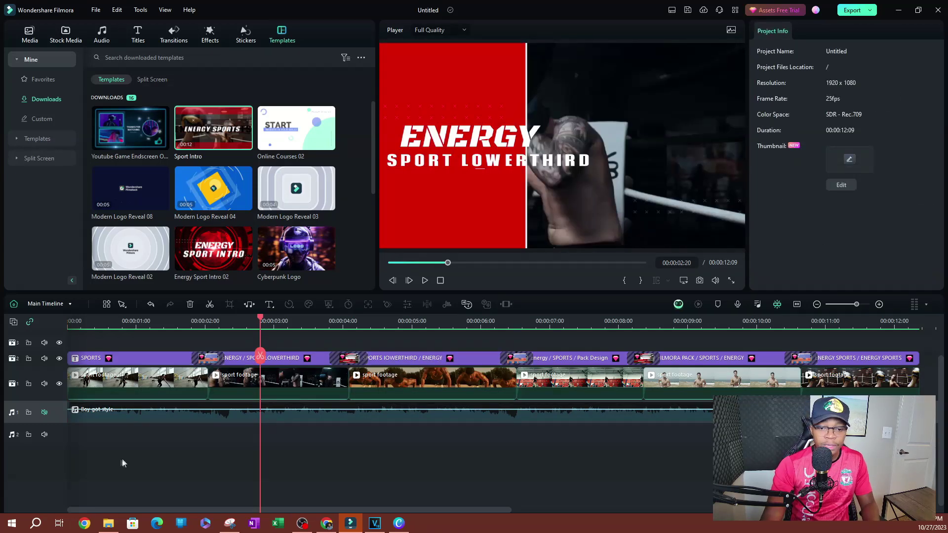
pyautogui.moveTo(84, 450); pyautogui.dragTo(889, 346)
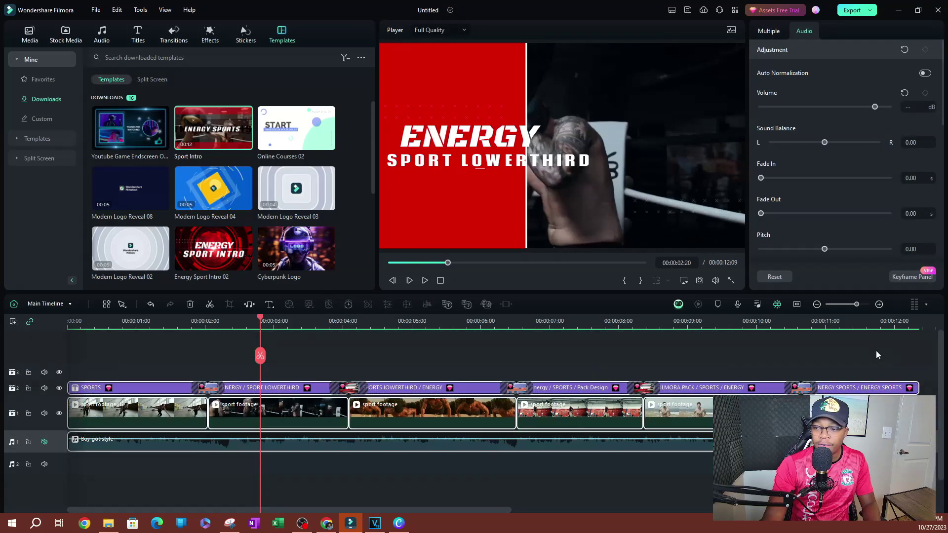
pyautogui.click(114, 475)
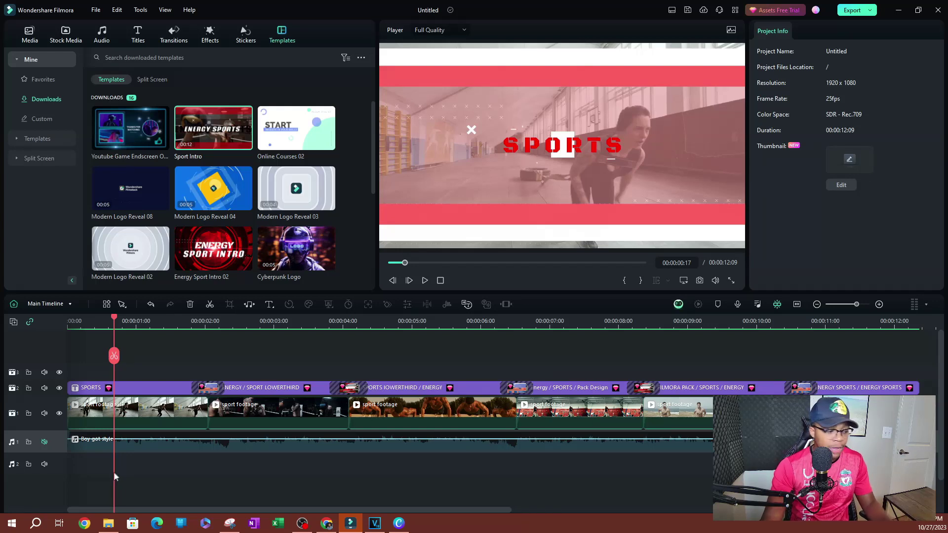
pyautogui.hotkey('ctrl', 'a')
pyautogui.scroll(-1, 464, 403)
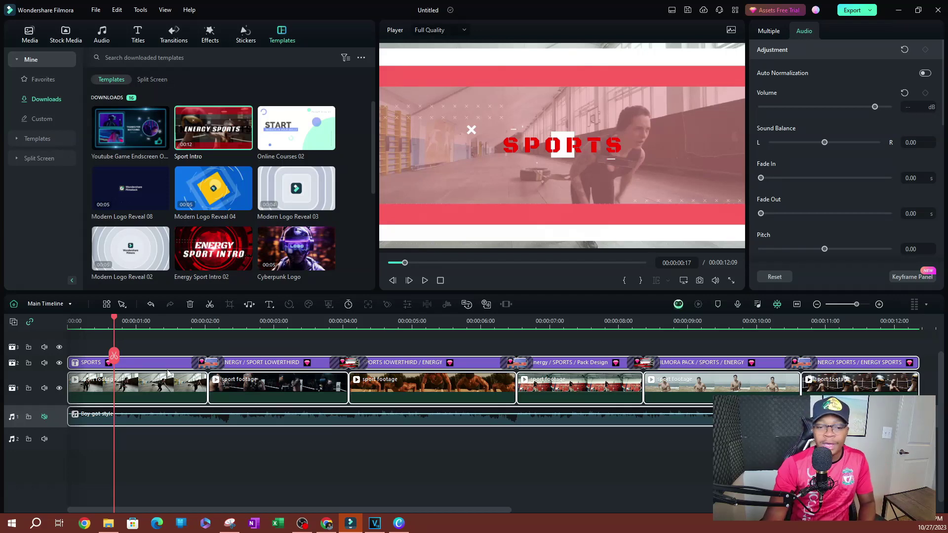
# - Merge the selected titles, footage and music into a compound clip, keeping the name Compound Clip 2
pyautogui.rightClick(166, 387)
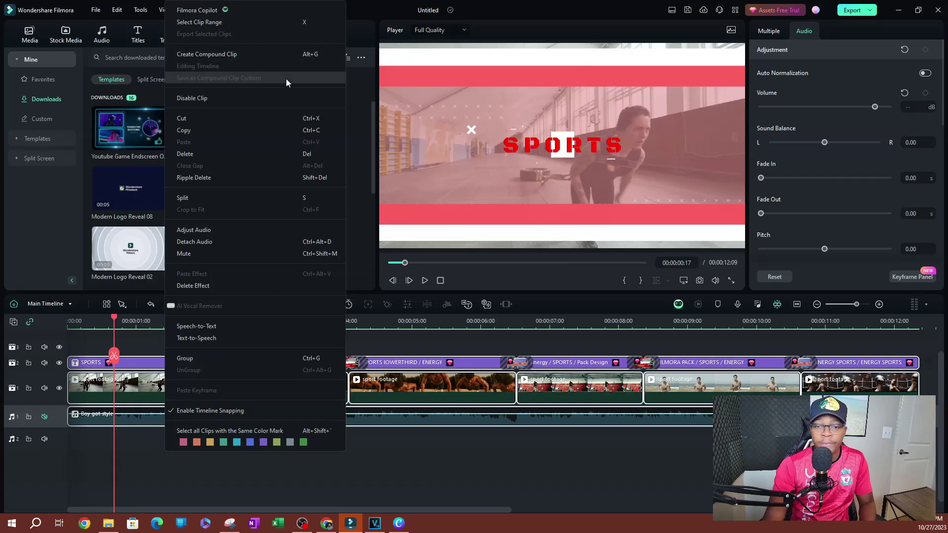
pyautogui.click(255, 54)
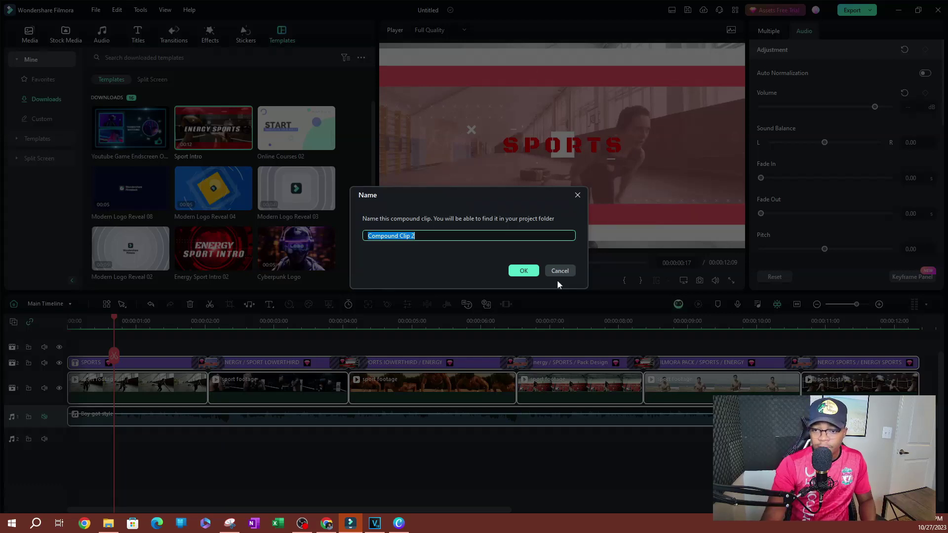
pyautogui.click(524, 270)
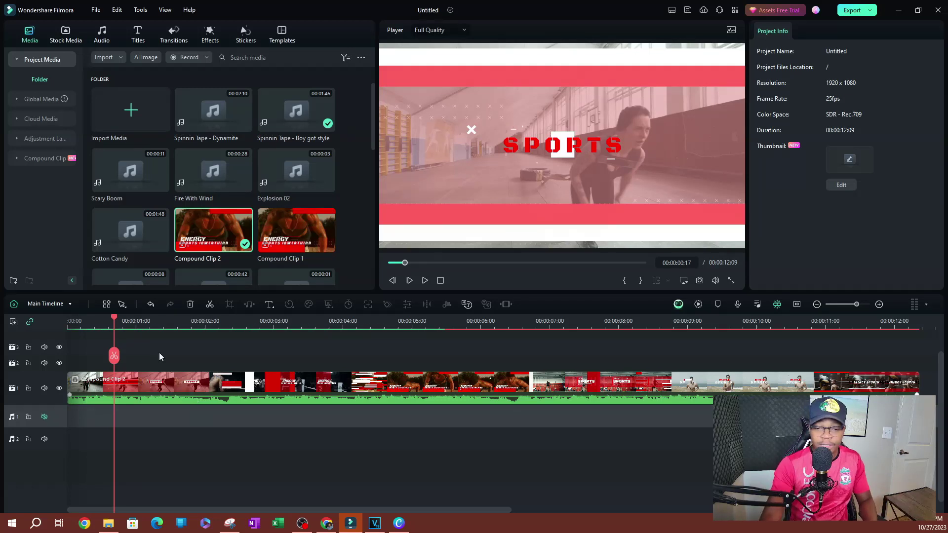
pyautogui.click(339, 371)
pyautogui.moveTo(339, 323); pyautogui.dragTo(222, 359)
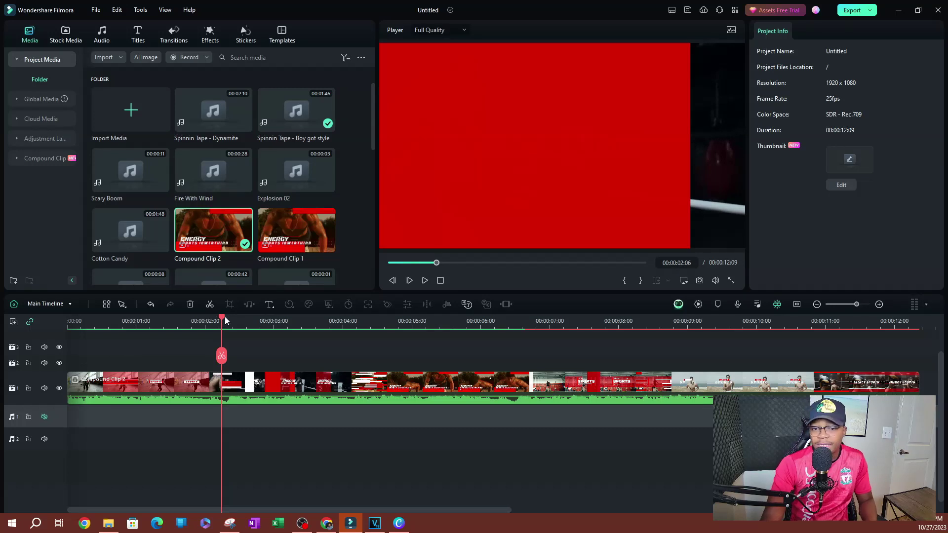
pyautogui.moveTo(222, 320); pyautogui.dragTo(275, 328)
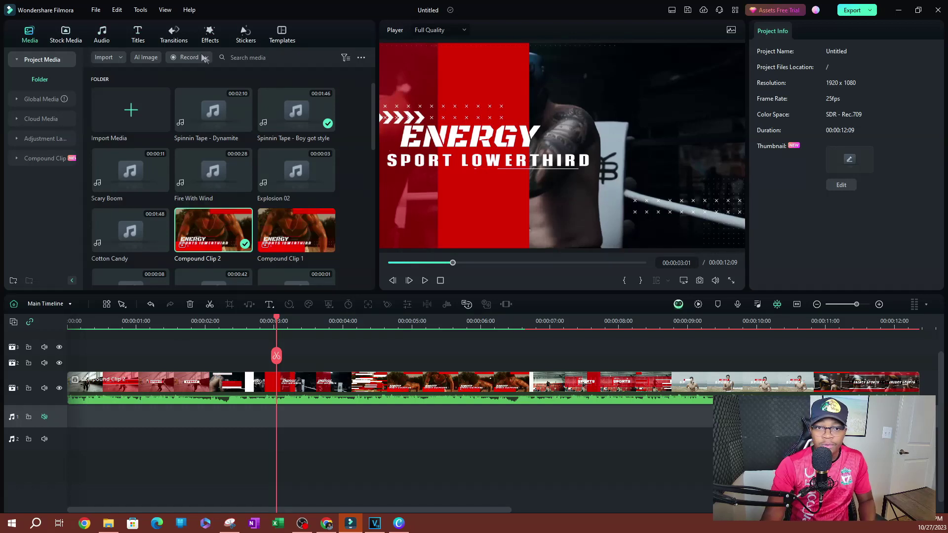
# - Place Glitch Stripe 2 above Compound Clip 2, preview it at 00:00:04:04, and open the compound clip
pyautogui.click(210, 35)
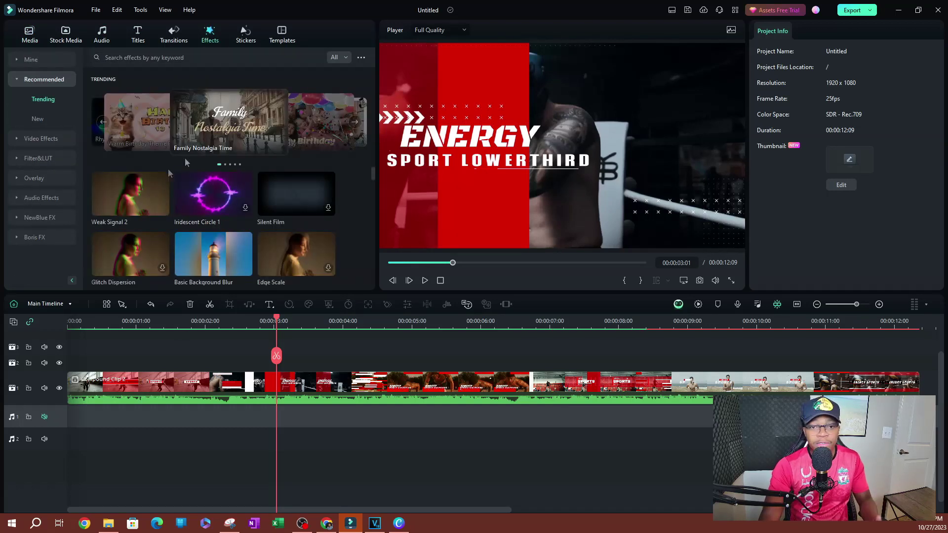
pyautogui.scroll(-5, 149, 207)
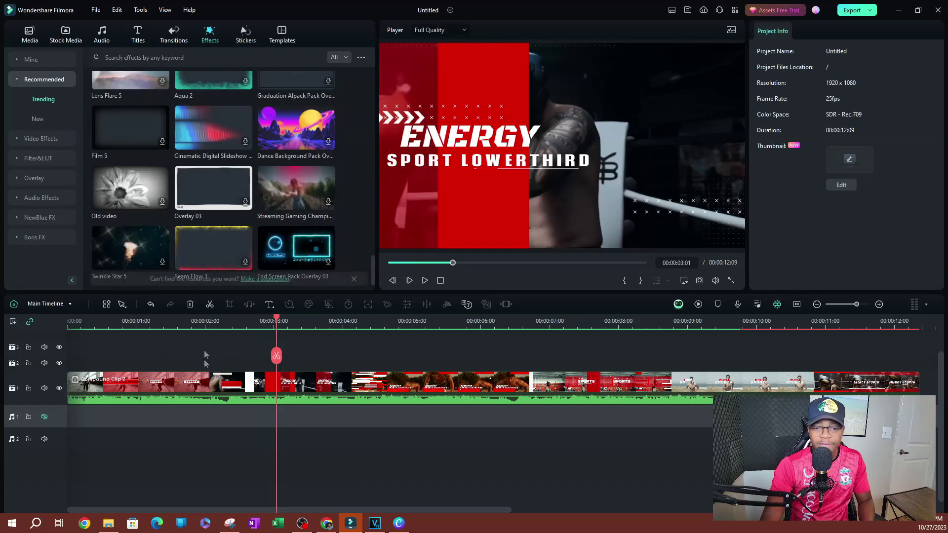
pyautogui.scroll(5, 152, 179)
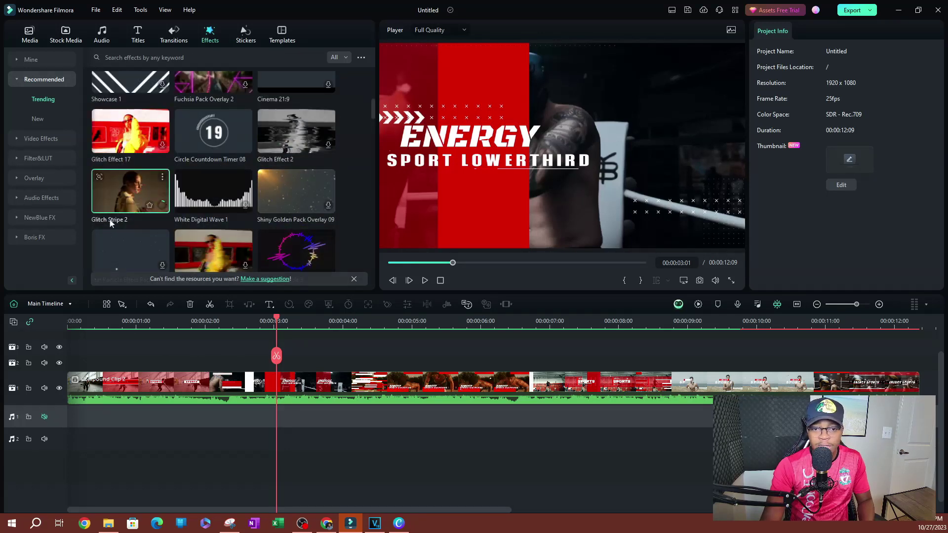
pyautogui.moveTo(114, 201); pyautogui.dragTo(261, 364)
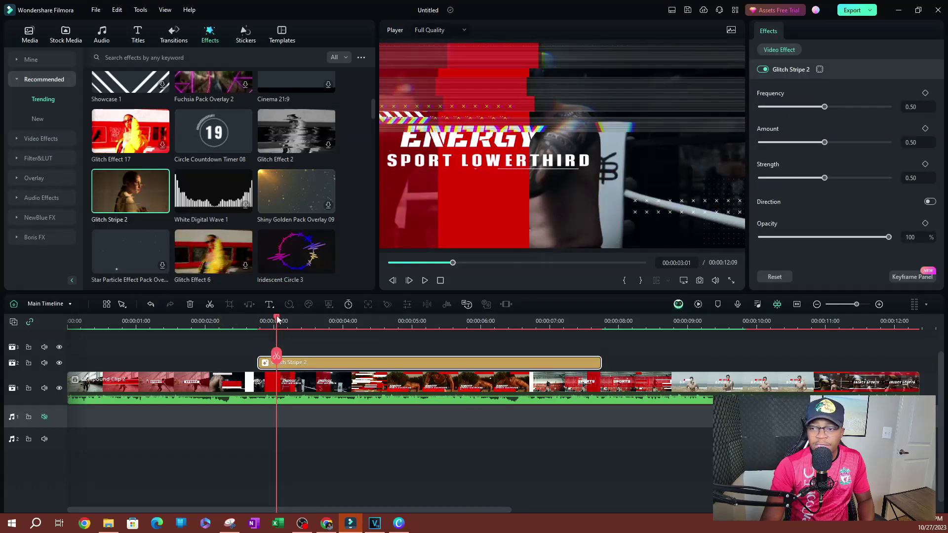
pyautogui.moveTo(277, 318); pyautogui.dragTo(354, 318)
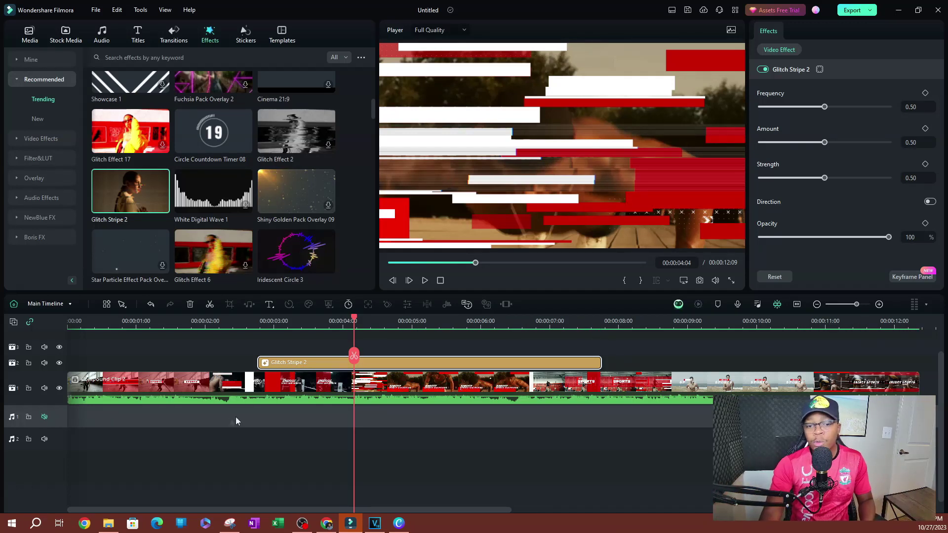
pyautogui.doubleClick(296, 391)
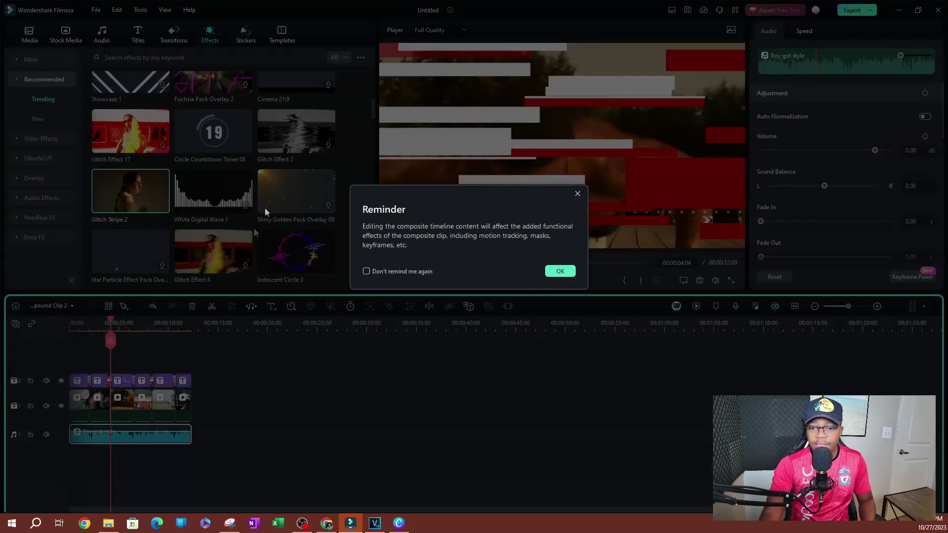
# - Dismiss the reminder, fit the compound timeline to view, and select footage clips inside it
pyautogui.click(560, 271)
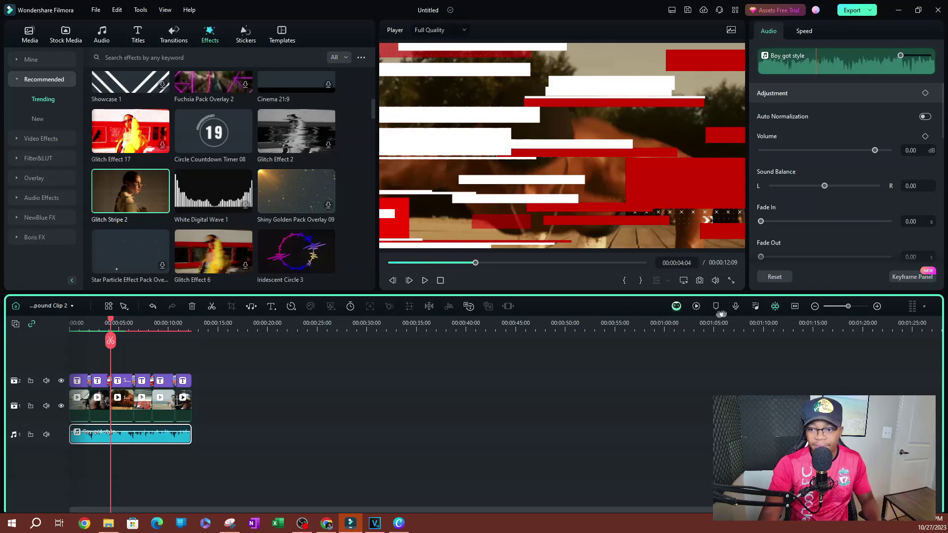
pyautogui.click(796, 307)
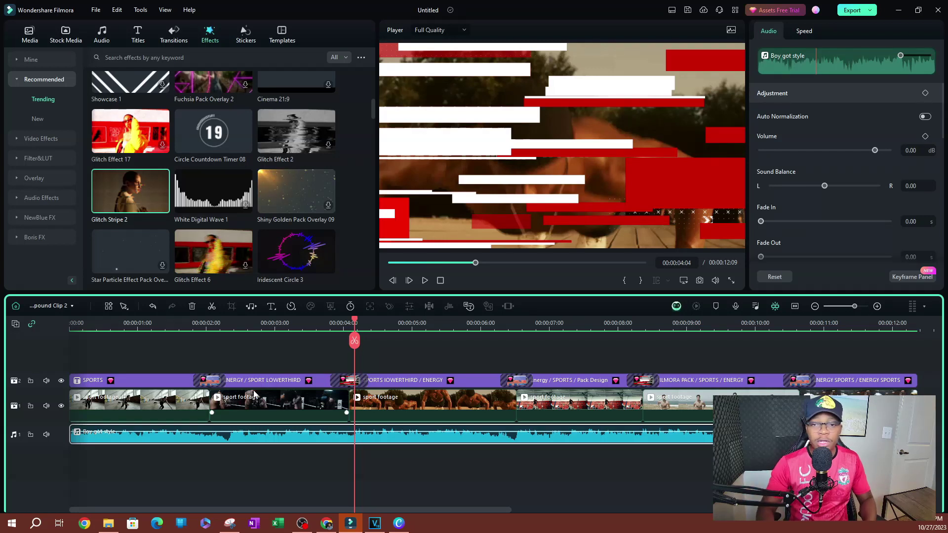
pyautogui.click(433, 403)
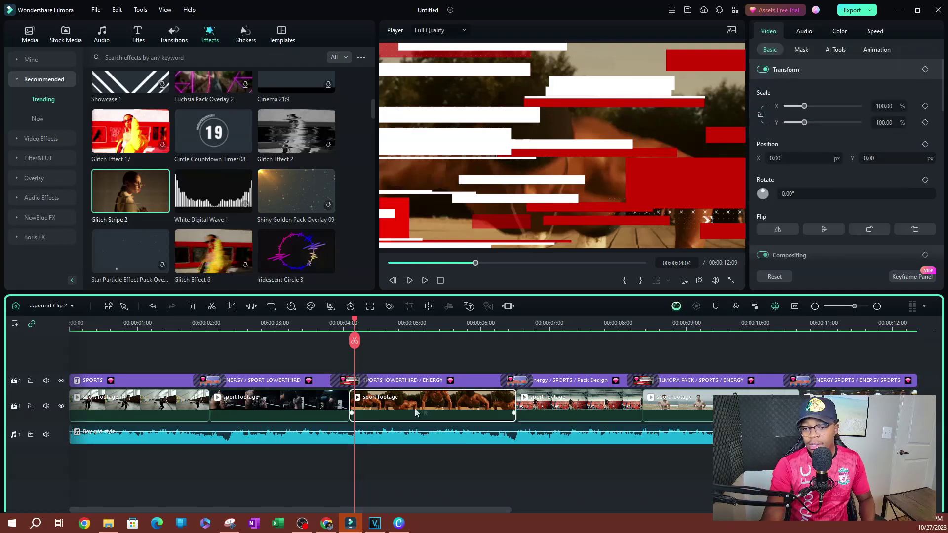
pyautogui.click(662, 412)
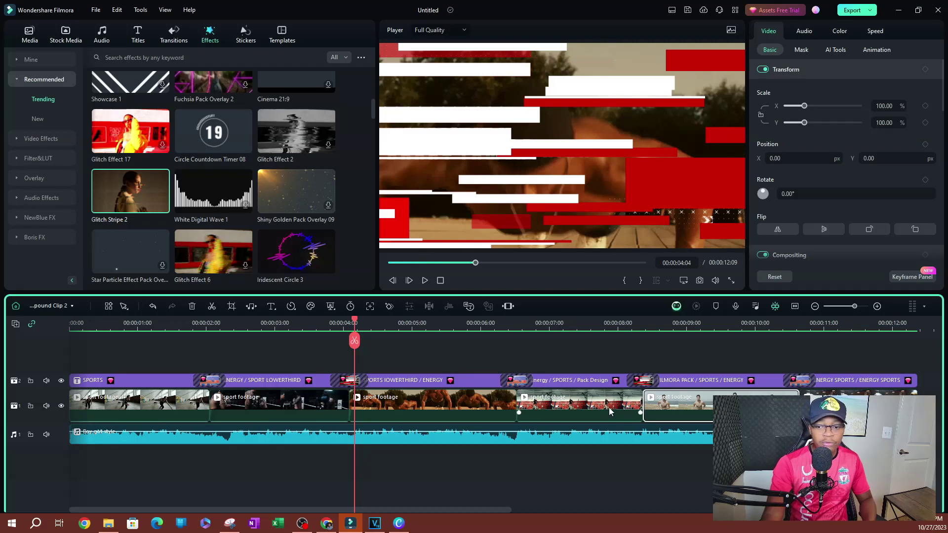
pyautogui.click(577, 412)
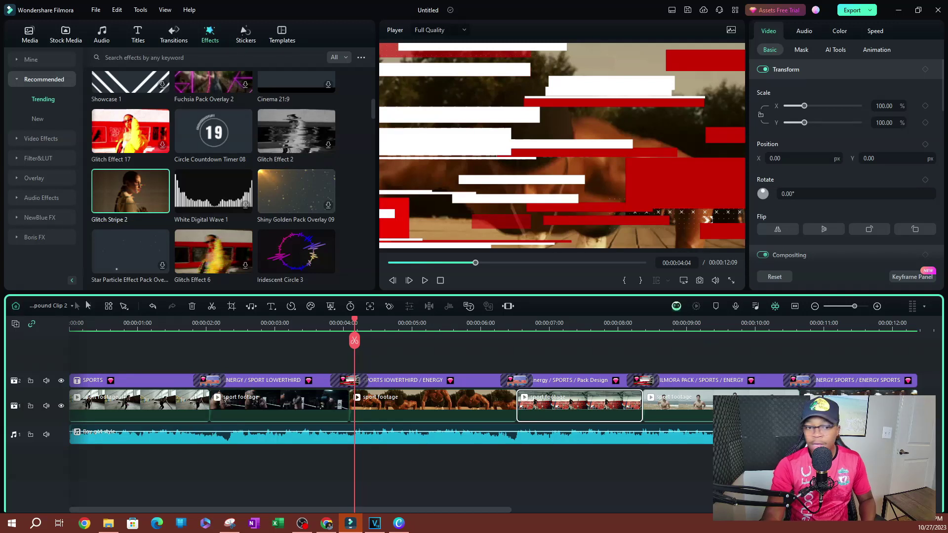
# - Switch the timeline view to Compound Clip 1 and dismiss the editing reminder
pyautogui.click(63, 306)
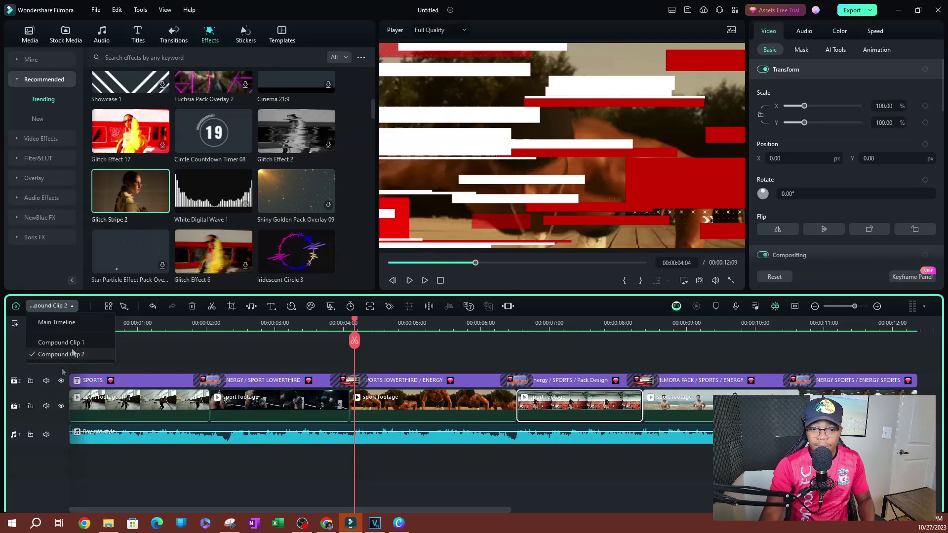
pyautogui.click(69, 345)
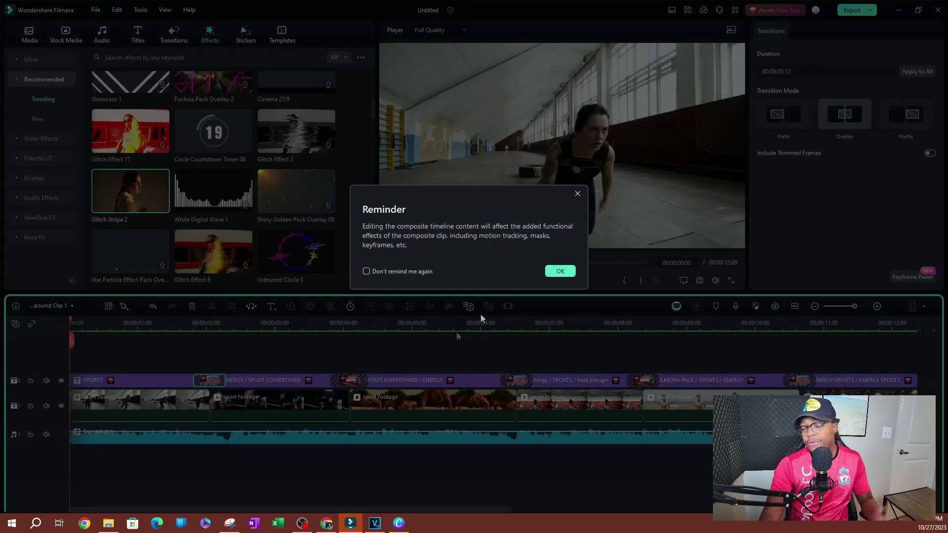
pyautogui.click(560, 272)
# - View Compound Clip 2, tick Don't remind me again, and return to the Main Timeline
pyautogui.click(45, 307)
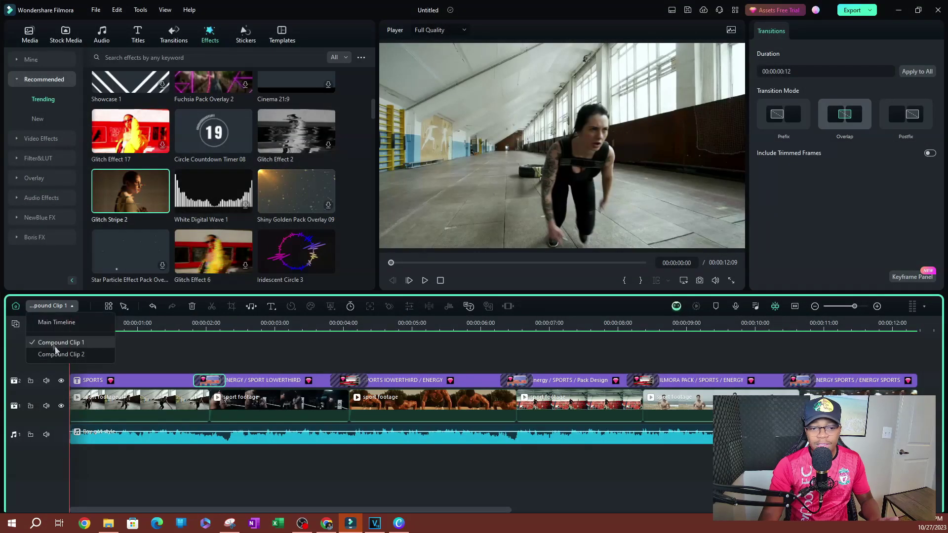
pyautogui.click(56, 354)
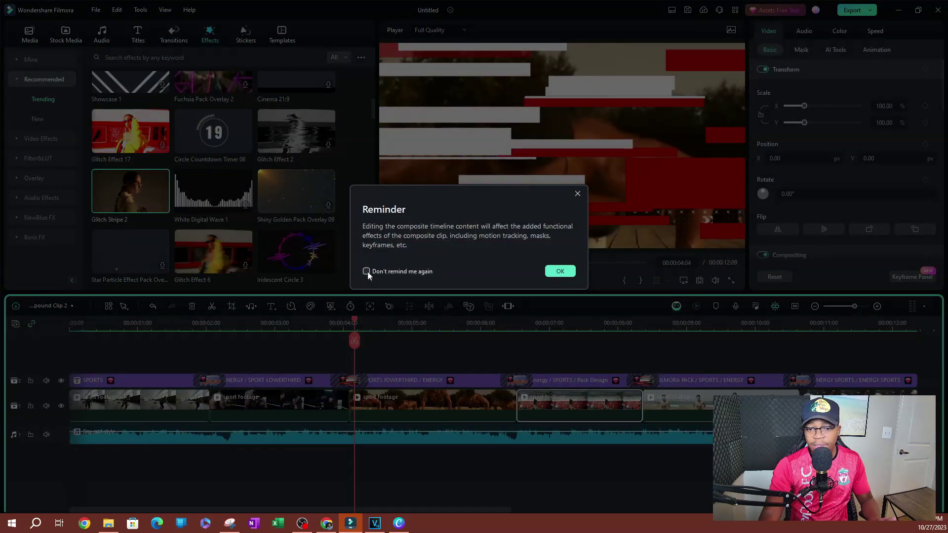
pyautogui.click(367, 273)
pyautogui.click(560, 271)
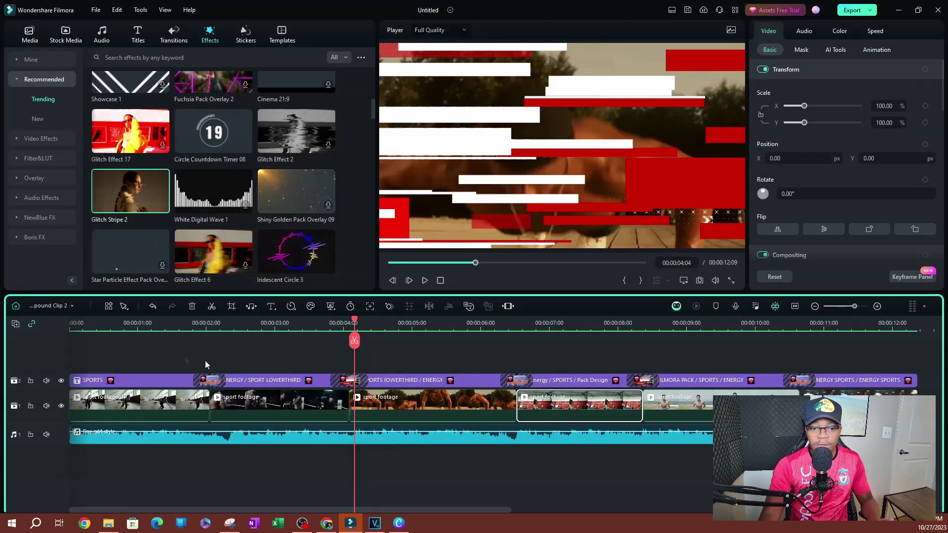
pyautogui.click(49, 307)
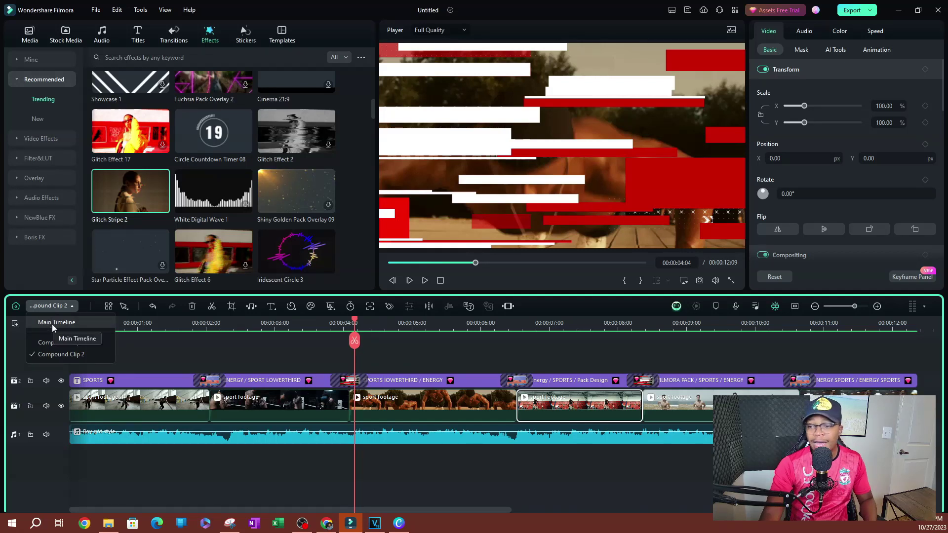
pyautogui.click(52, 324)
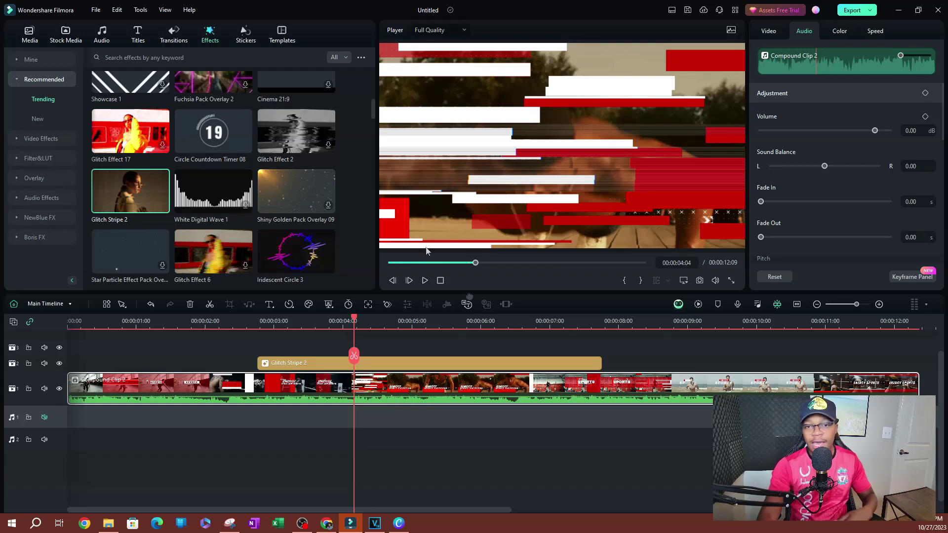
# - Select Glitch Stripe 2 together with Compound Clip 2 and merge them into Compound Clip 3
pyautogui.click(436, 364)
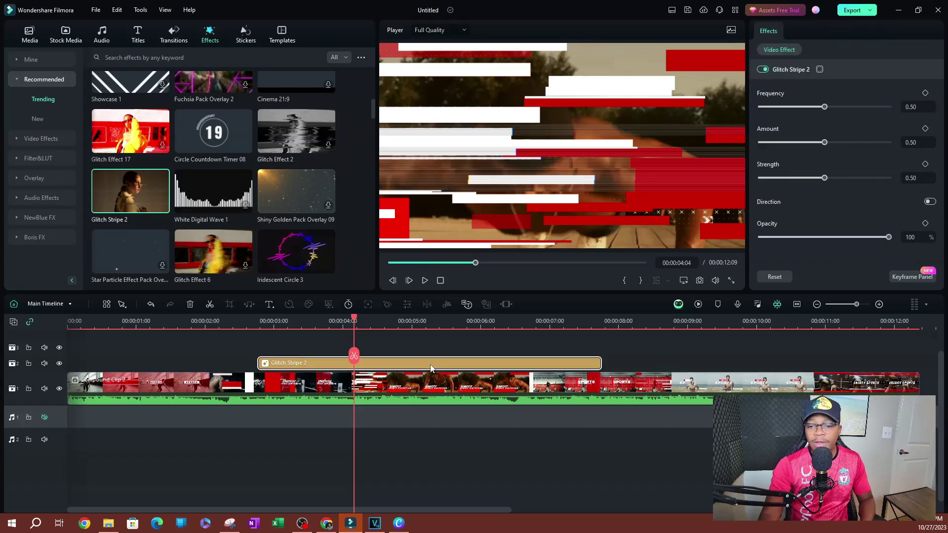
pyautogui.click(405, 376)
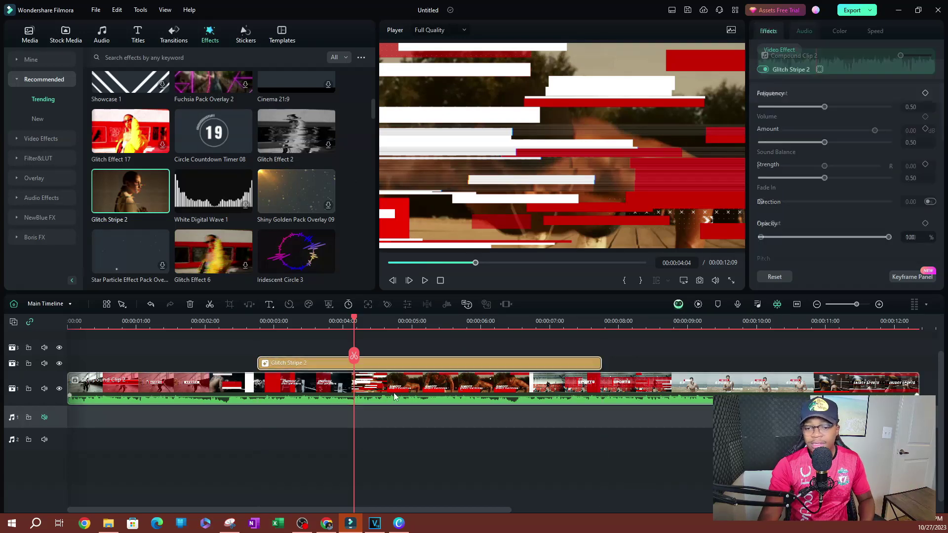
pyautogui.click(418, 362)
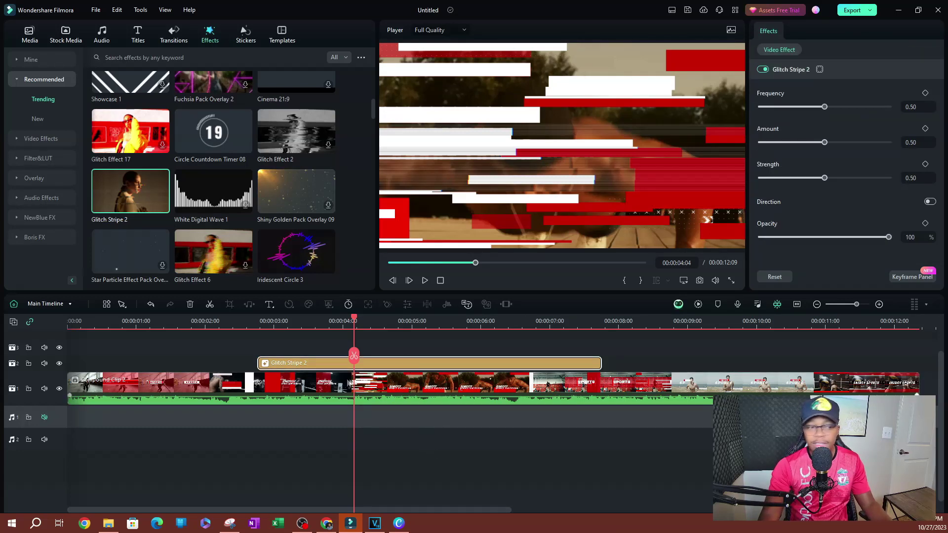
pyautogui.click(385, 395)
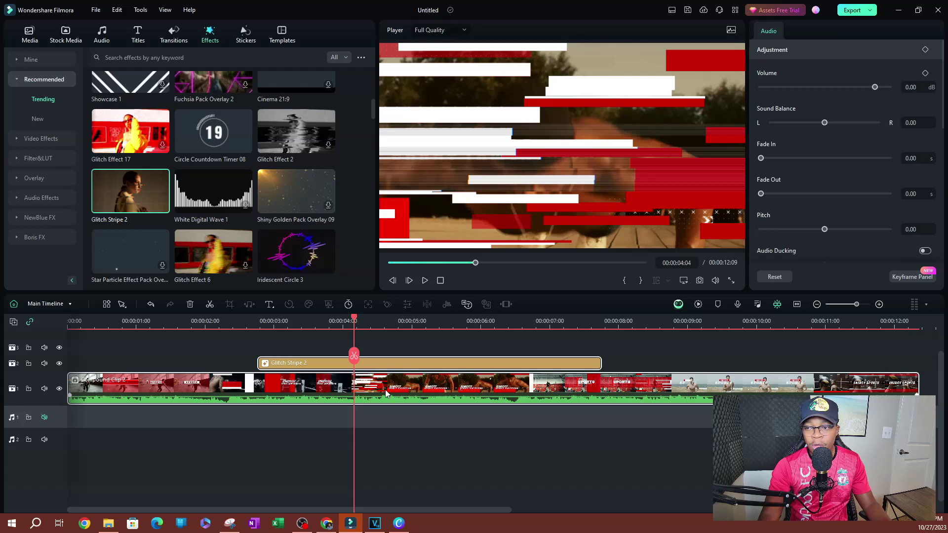
pyautogui.rightClick(386, 393)
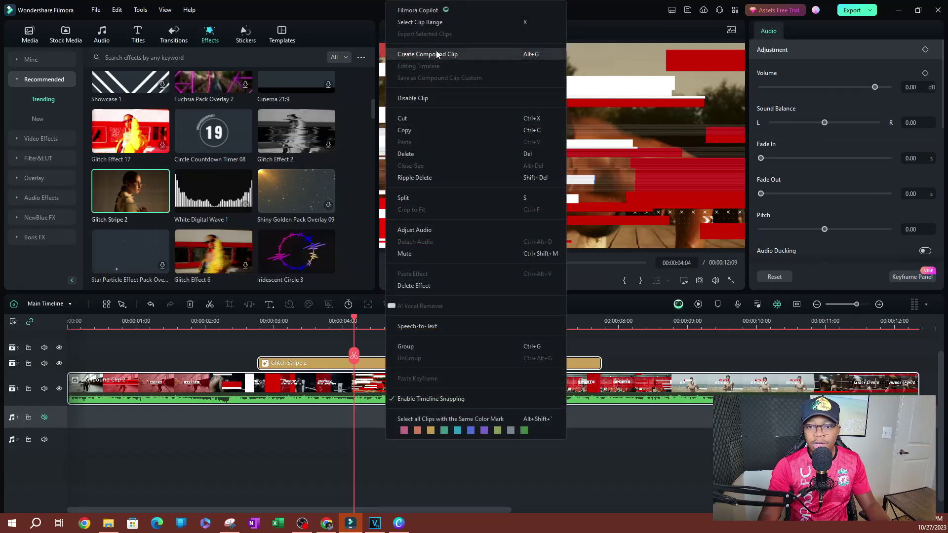
pyautogui.click(437, 54)
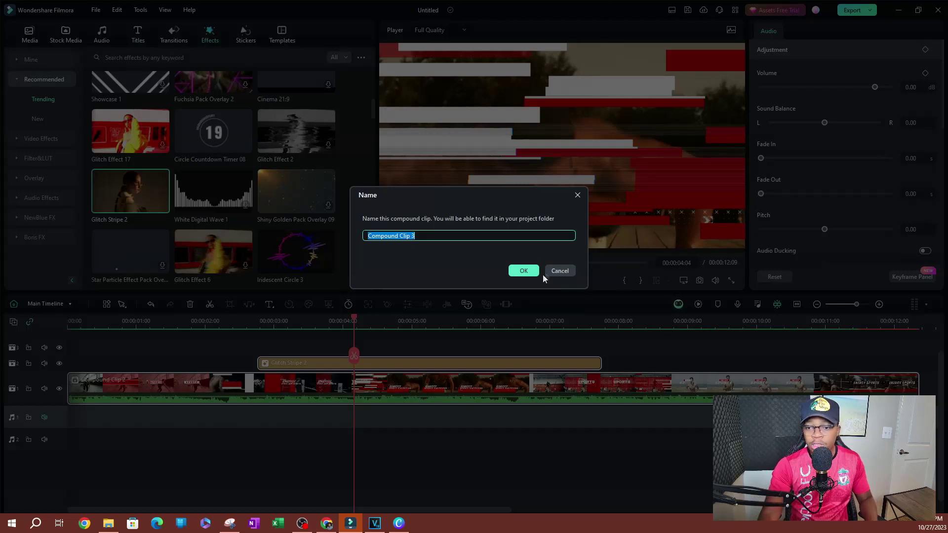
pyautogui.click(525, 273)
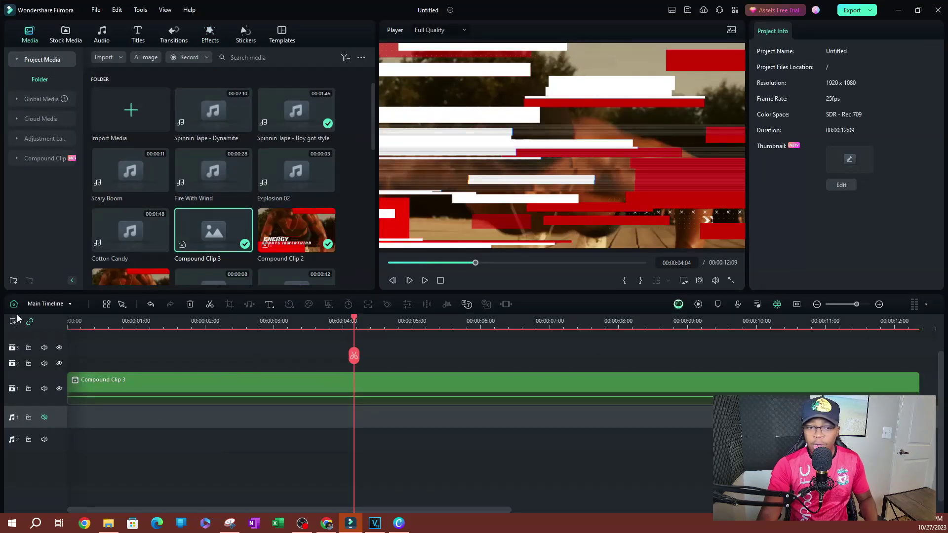
# - Switch the timeline view to Compound Clip 3, then to its nested Compound Clip 2
pyautogui.click(64, 305)
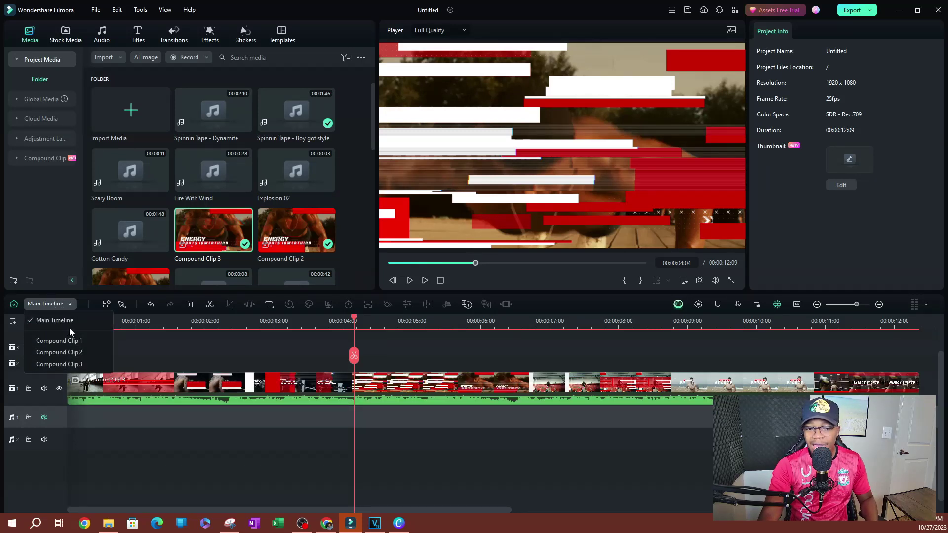
pyautogui.click(59, 364)
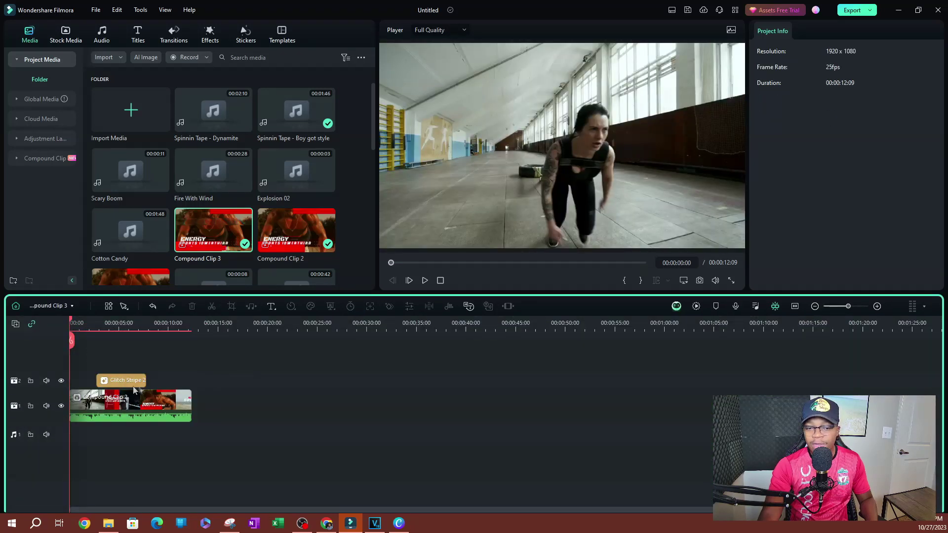
pyautogui.click(46, 306)
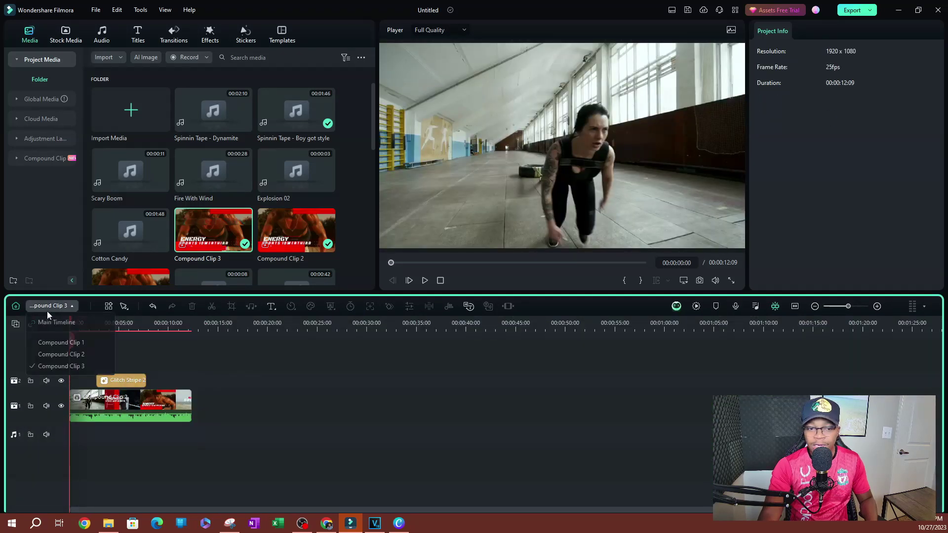
pyautogui.click(66, 356)
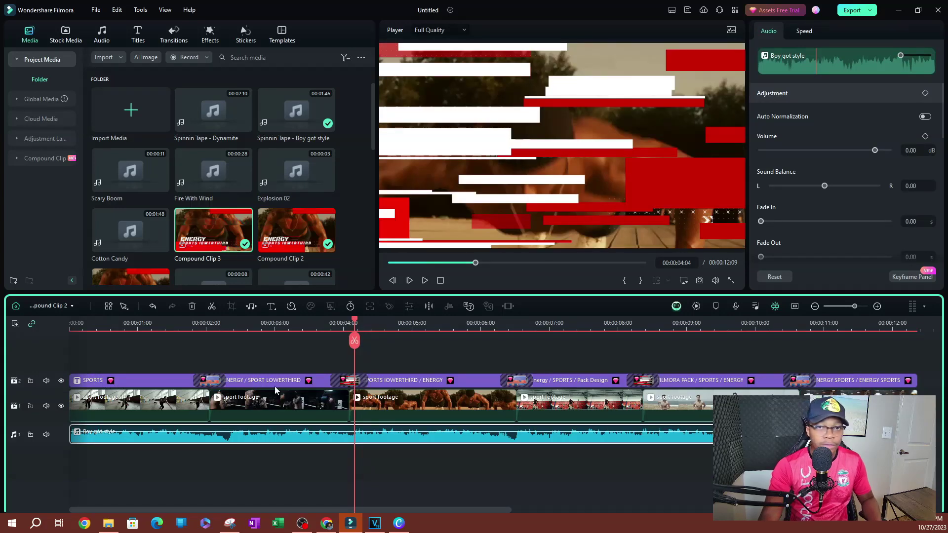
# - Save Compound Clip 3 with Save as Compound Clip Custom, then delete it from the timeline
pyautogui.rightClick(223, 392)
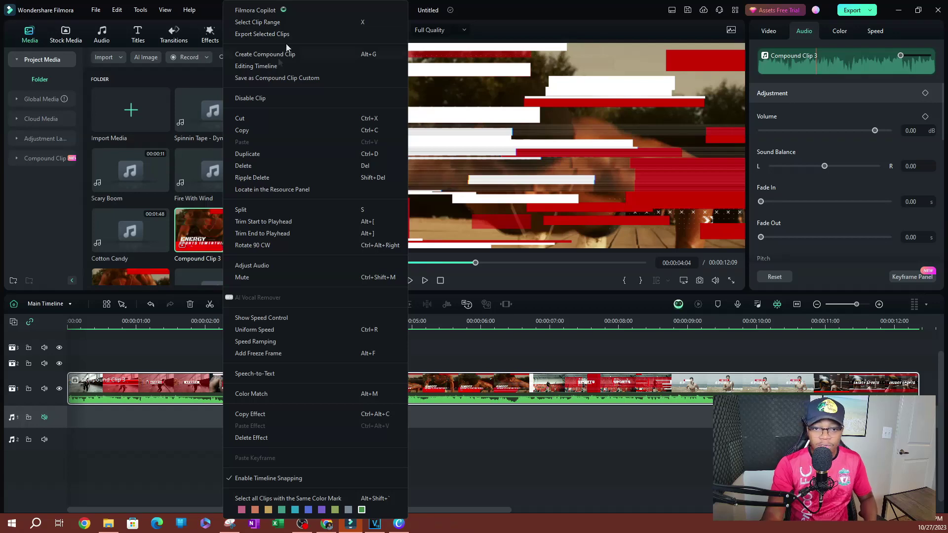
pyautogui.click(265, 79)
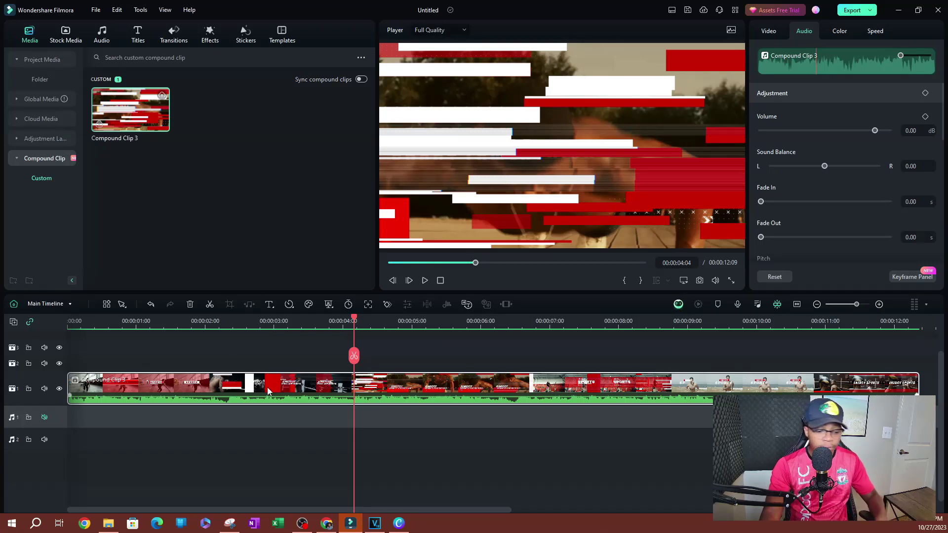
pyautogui.press('Delete')
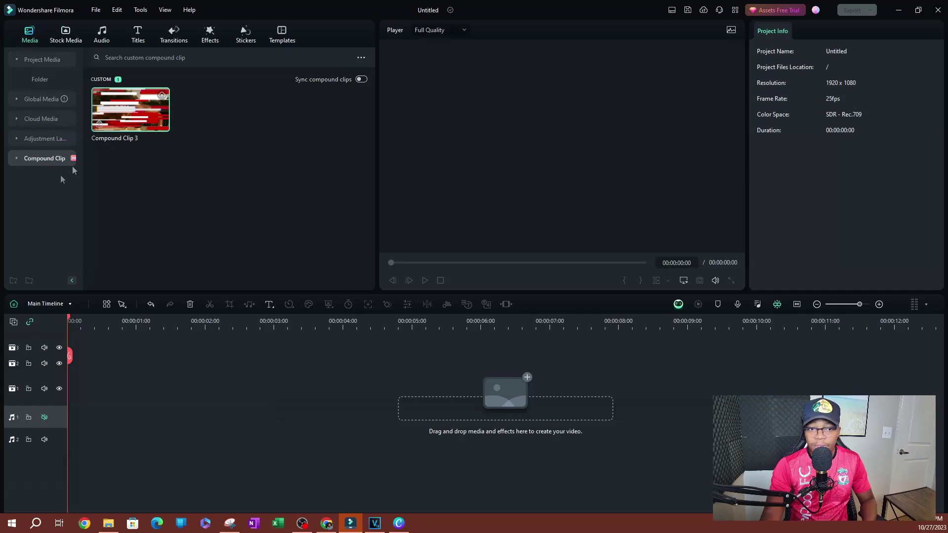
# - Drag the saved Compound Clip 3 from the Custom library onto video track 1 and open it
pyautogui.click(35, 157)
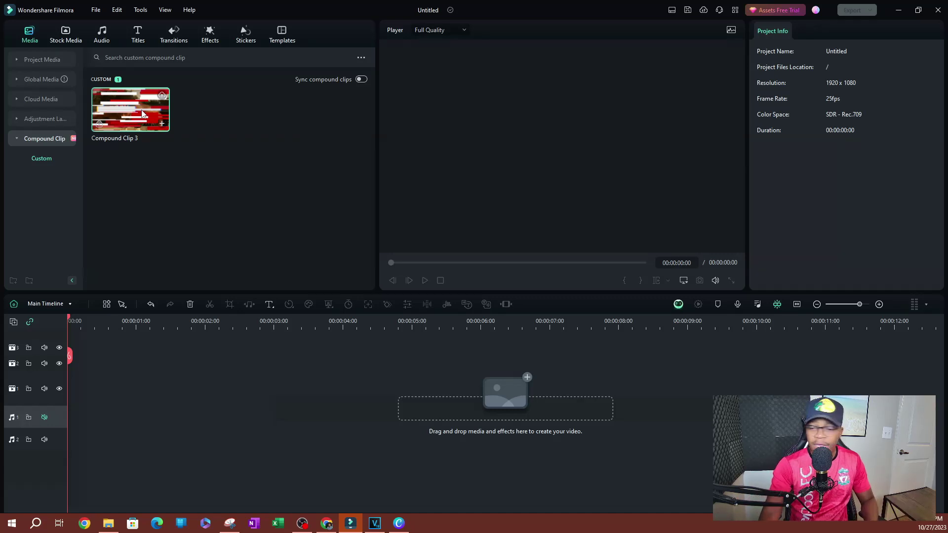
pyautogui.moveTo(142, 113); pyautogui.dragTo(70, 388)
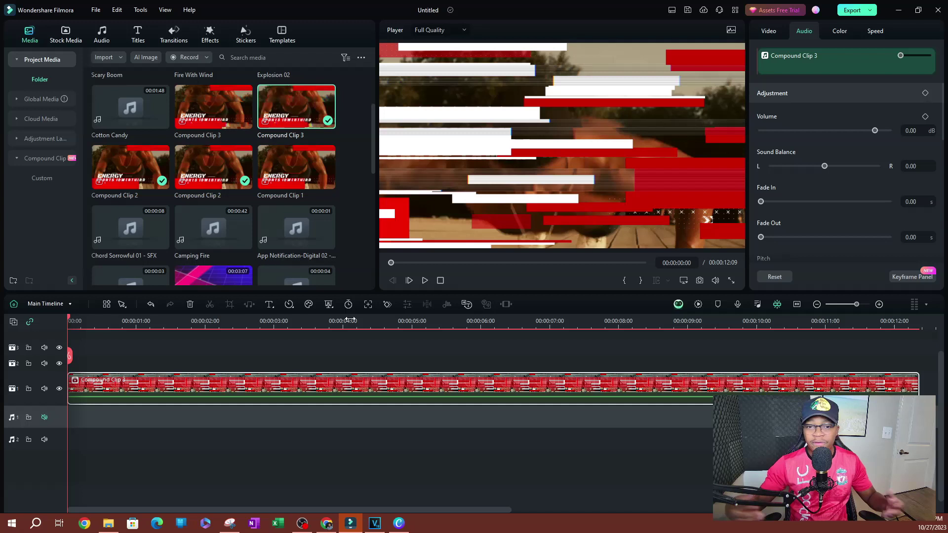
pyautogui.doubleClick(154, 387)
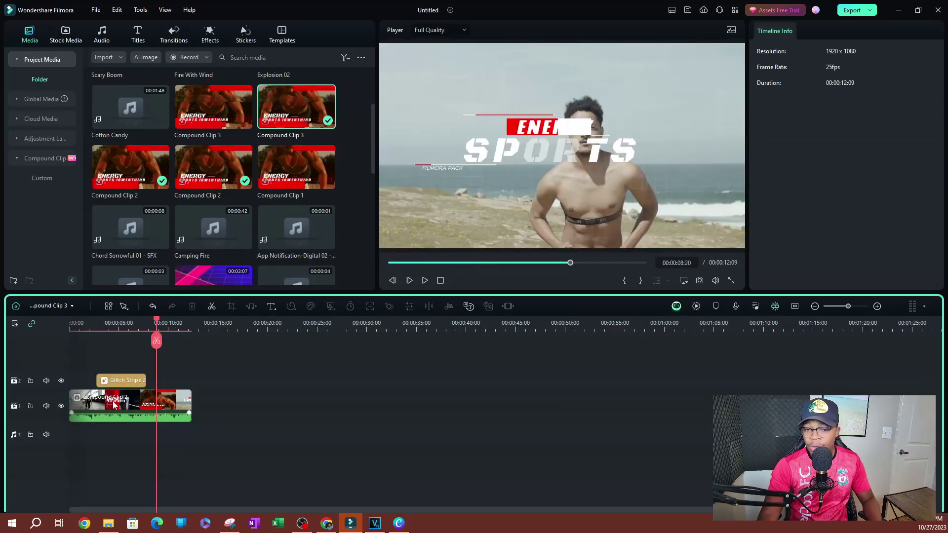
pyautogui.doubleClick(128, 401)
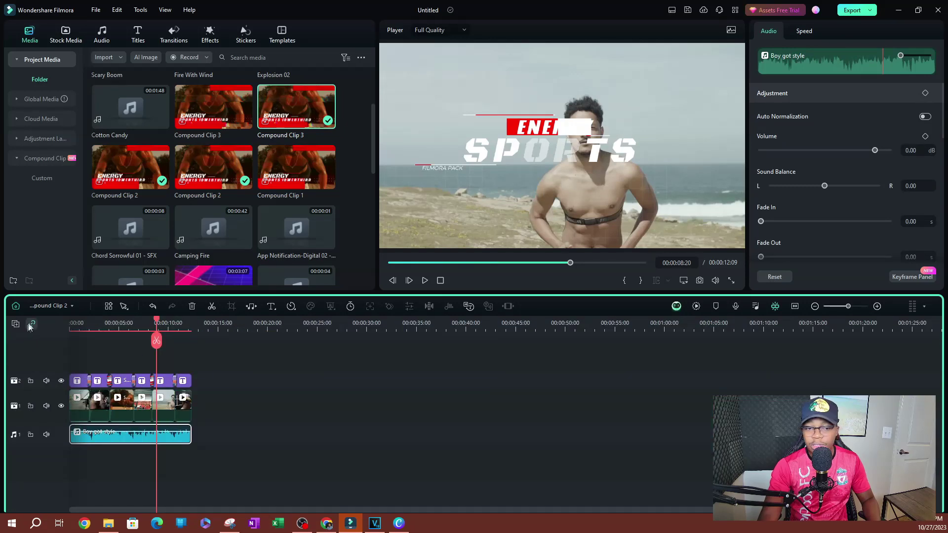
pyautogui.click(70, 306)
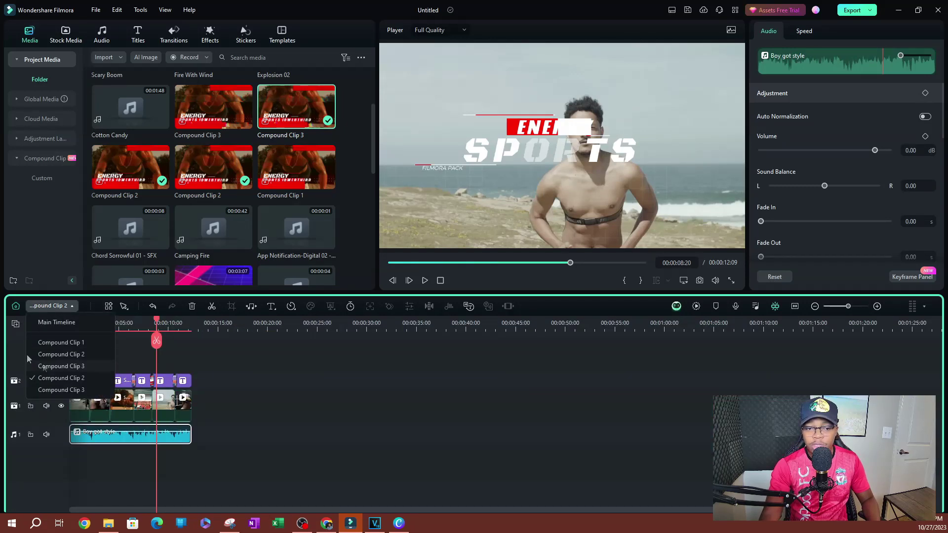
pyautogui.click(51, 306)
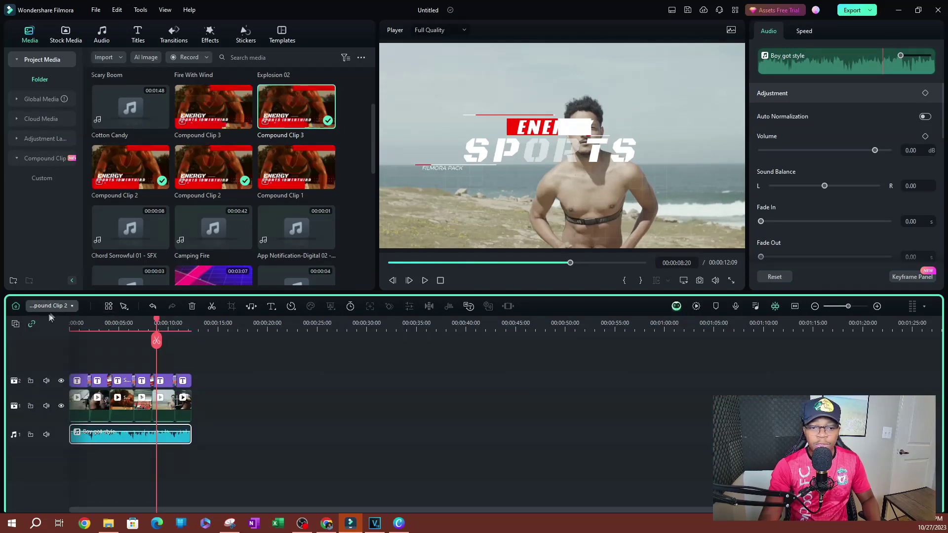
pyautogui.click(52, 307)
pyautogui.click(56, 322)
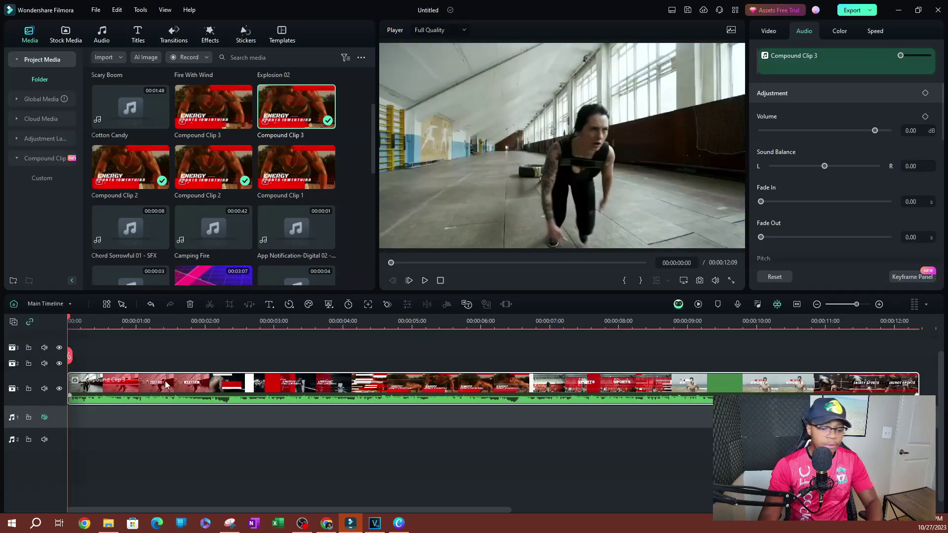
pyautogui.press('Delete')
# - Re-add custom Compound Clip 3 from Compound Clip > Custom, then open it and the nested Compound Clip 2
pyautogui.click(45, 160)
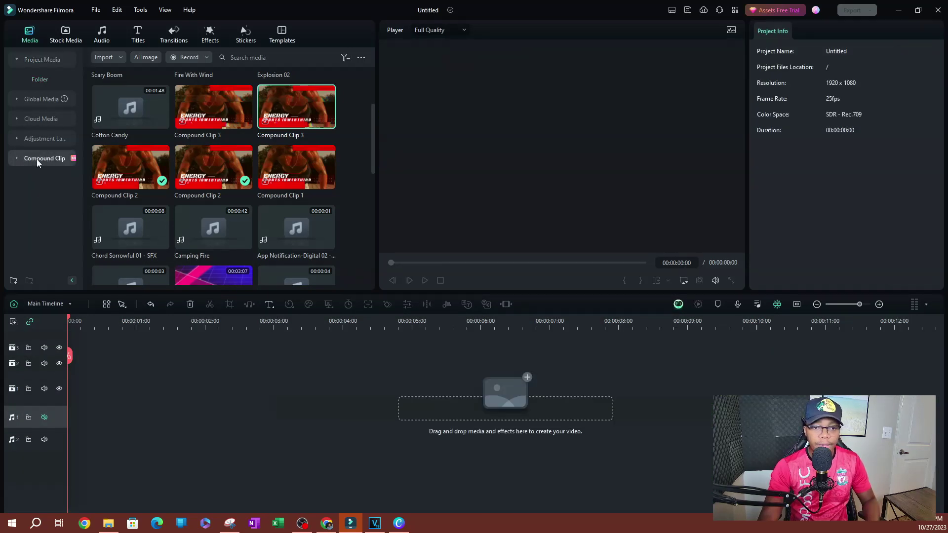
pyautogui.click(38, 163)
pyautogui.moveTo(130, 109); pyautogui.dragTo(118, 358)
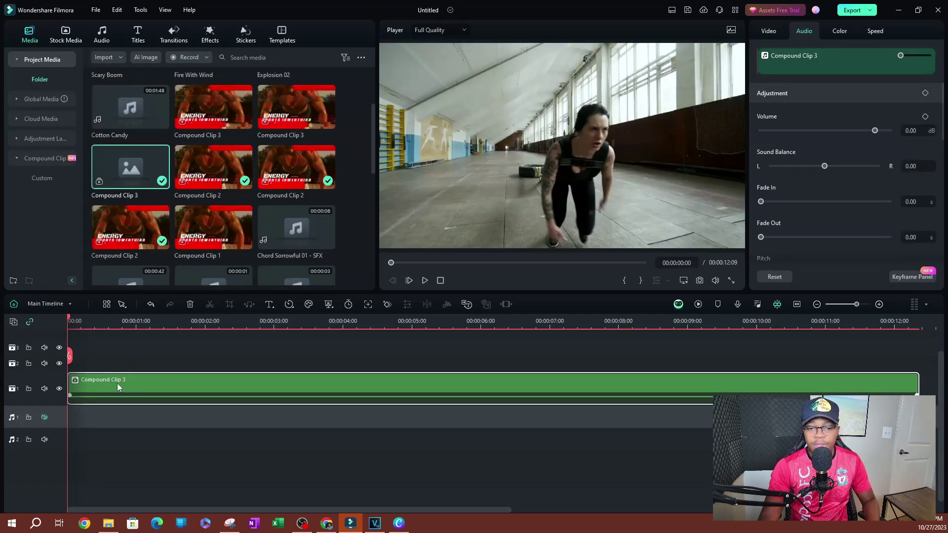
pyautogui.doubleClick(117, 383)
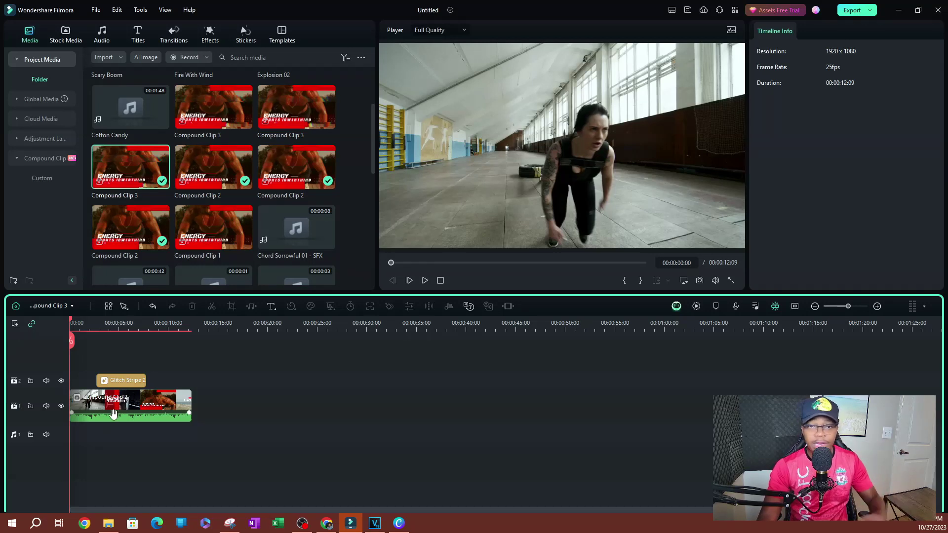
pyautogui.click(115, 414)
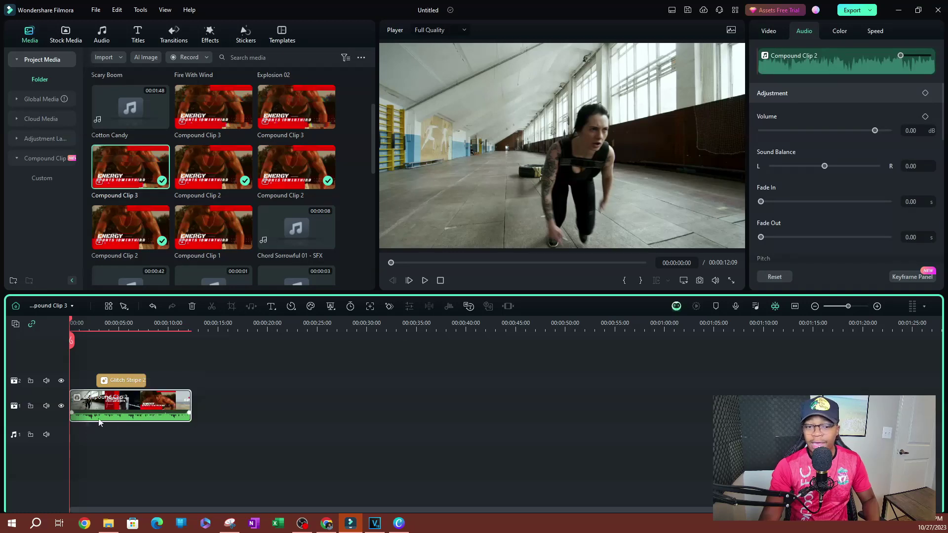
pyautogui.doubleClick(130, 409)
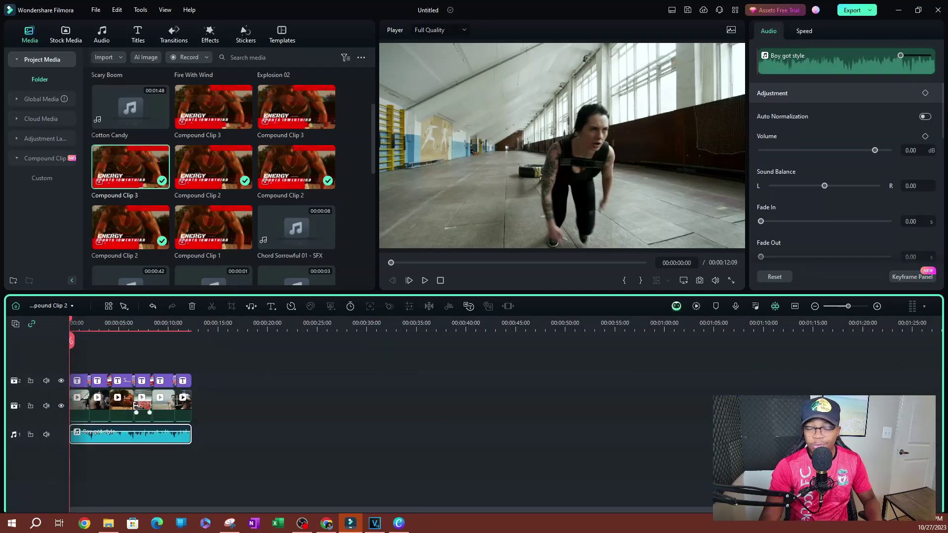